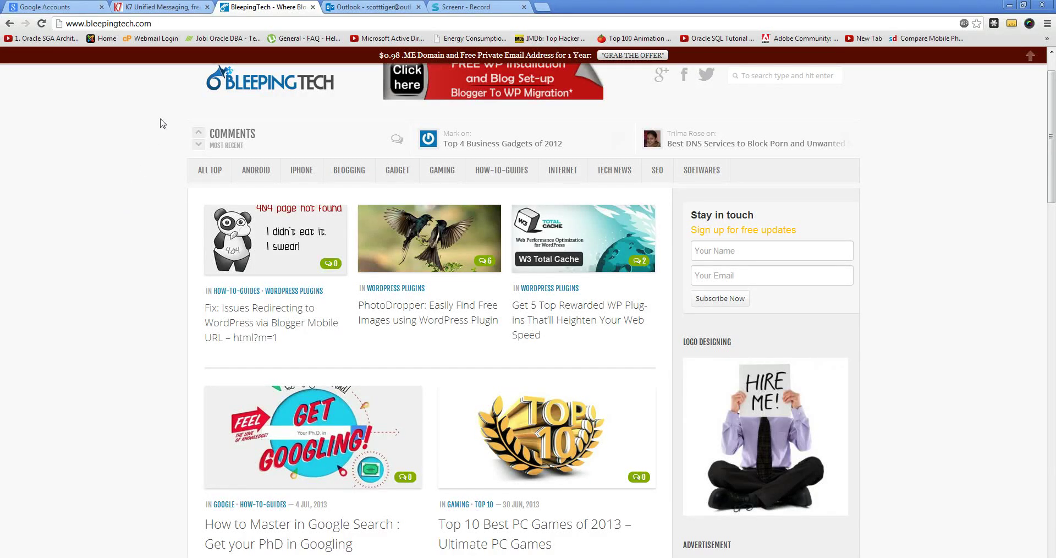
Go to the K7.net tab and open its free fax-to-email signup form.
click(55, 13)
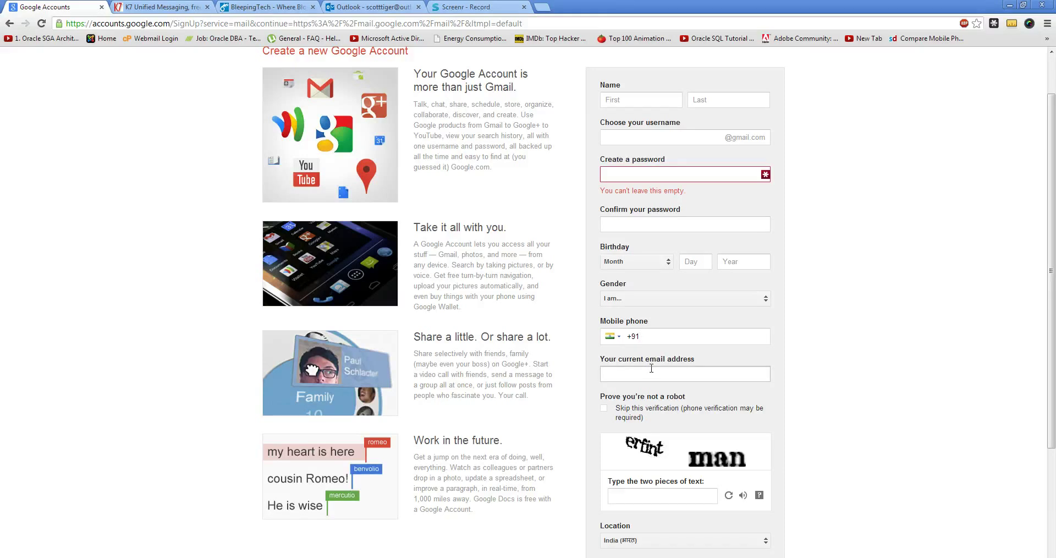
click(172, 8)
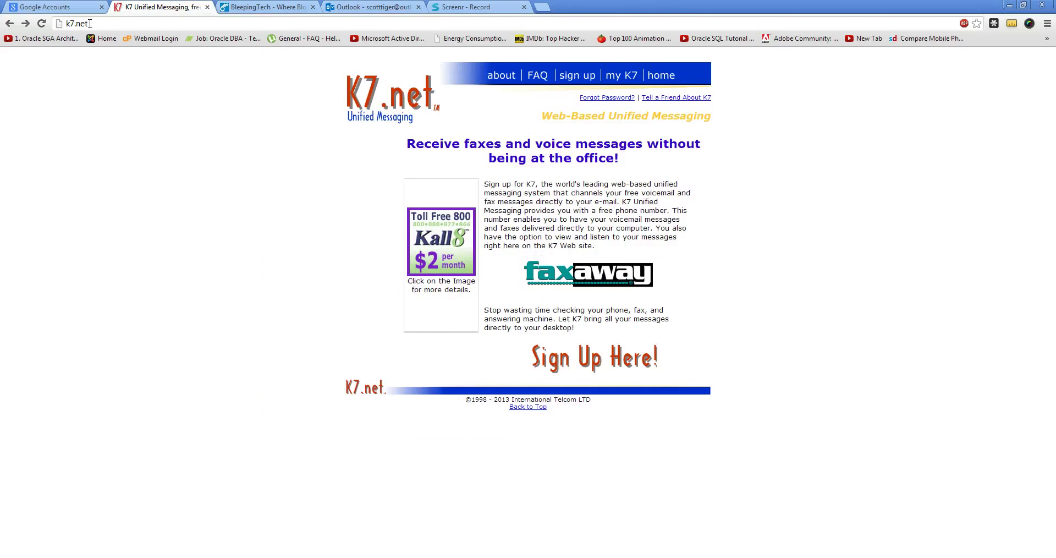
click(578, 75)
Replace both prefilled email fields with the user's Outlook address, copied into Re-enter Email.
triple_click(574, 186)
key(BackSpace)
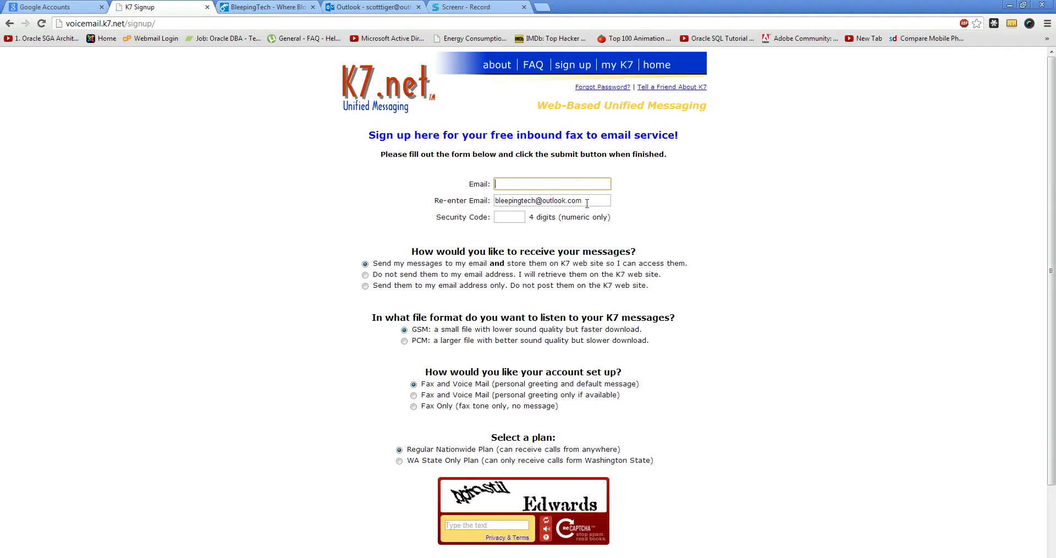
triple_click(587, 202)
key(BackSpace)
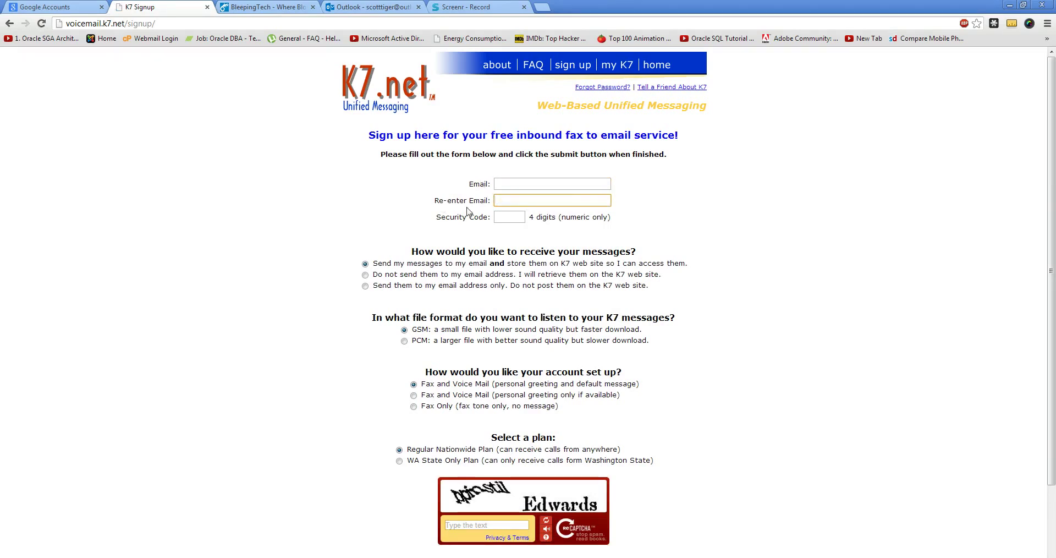
click(511, 185)
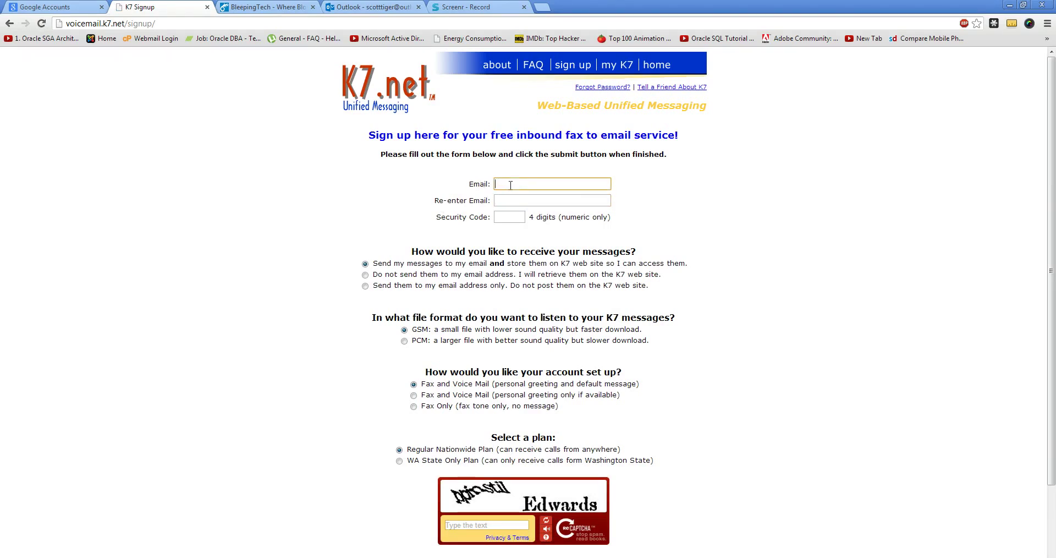
key(ctrl+a)
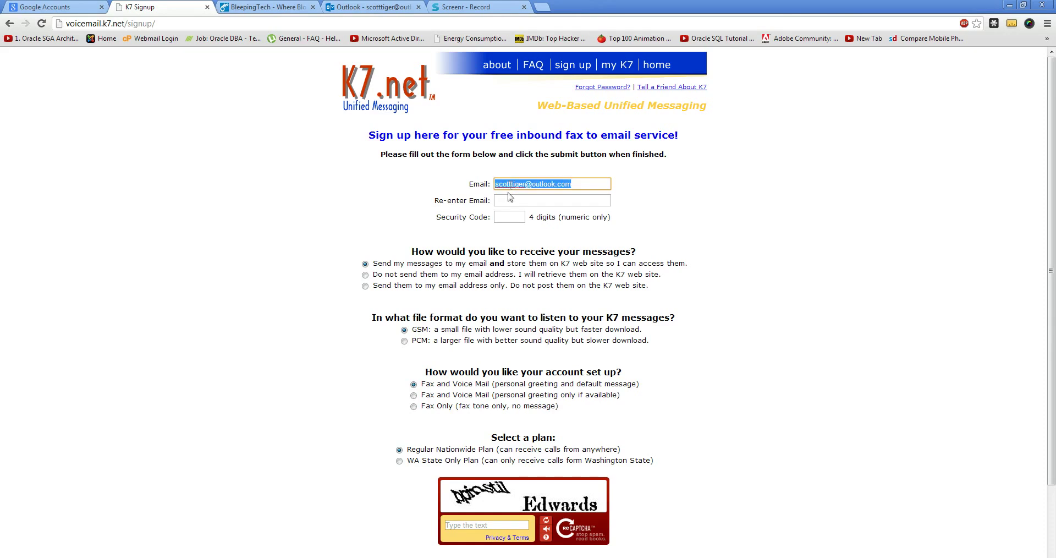
key(ctrl+c)
click(509, 200)
key(ctrl+v)
Fill in the four-digit Security Code and type the captcha words.
click(508, 217)
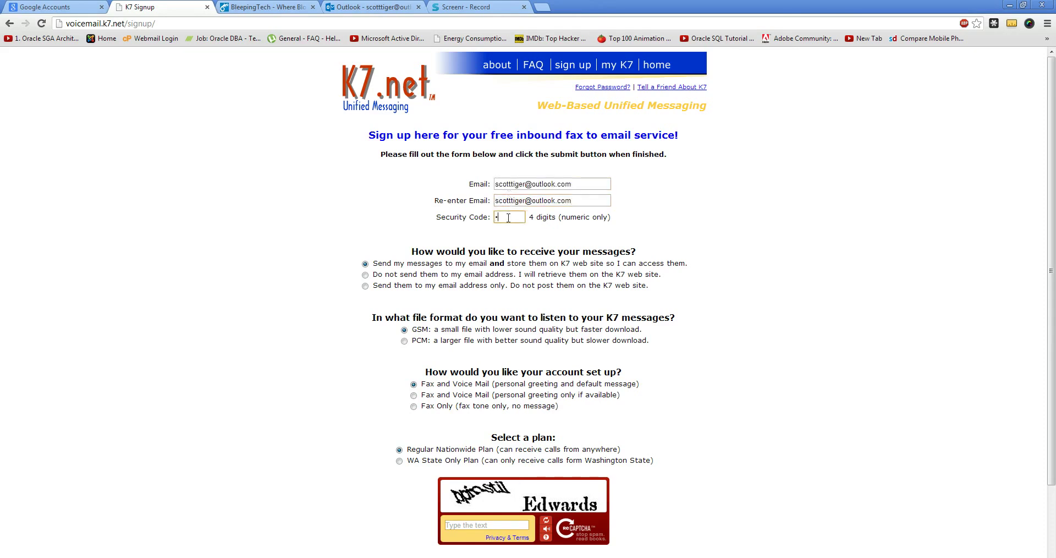
click(471, 526)
scroll(469, 513, down, 1)
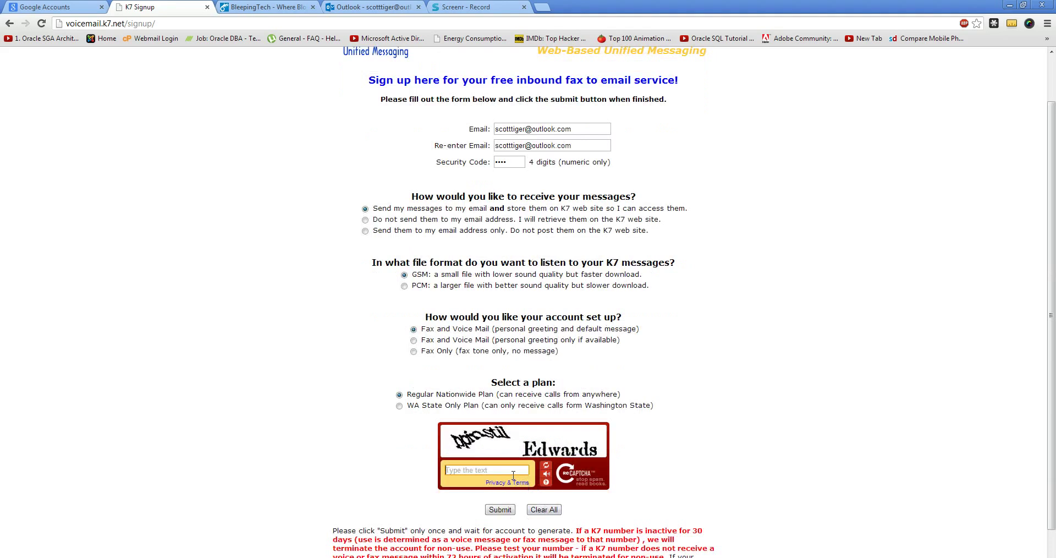
text(ppinstil edwards)
Submit the K7 signup and select the new free phone number on the thank-you page.
click(500, 509)
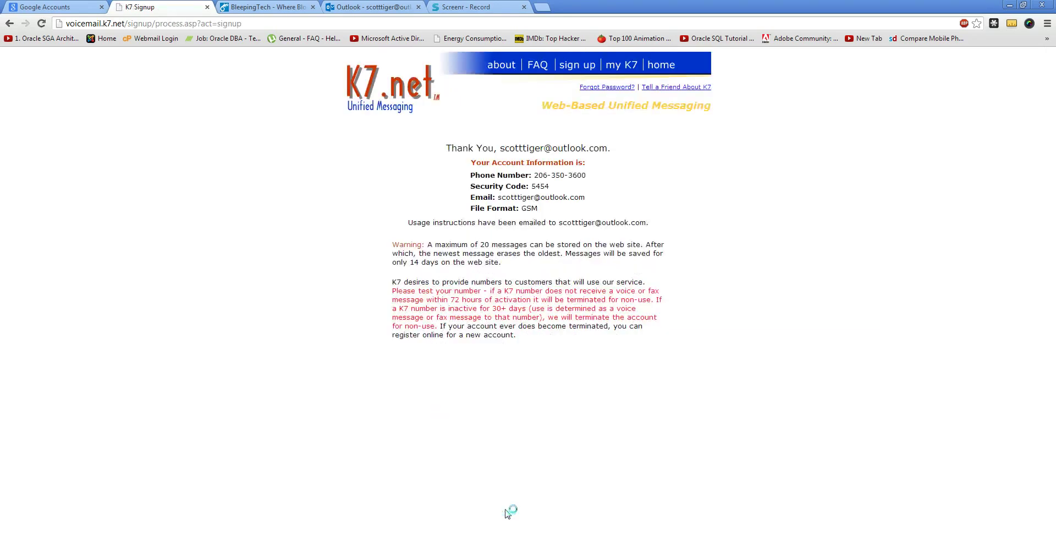
drag(450, 148, 628, 209)
click(629, 210)
drag(532, 175, 585, 176)
click(589, 178)
Refresh Outlook to read the Welcome to K7! email, then return to Google signup.
click(368, 7)
click(49, 126)
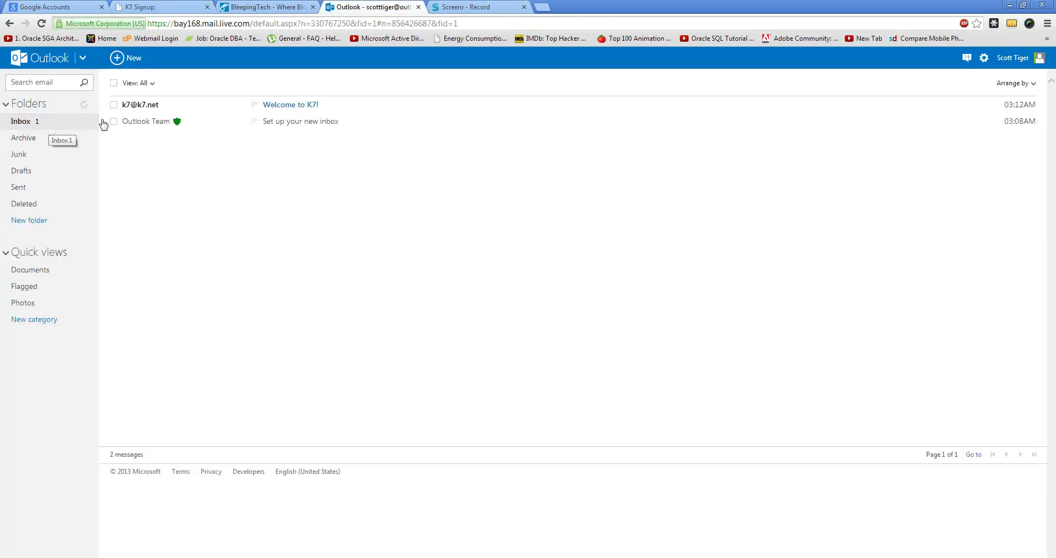
click(295, 105)
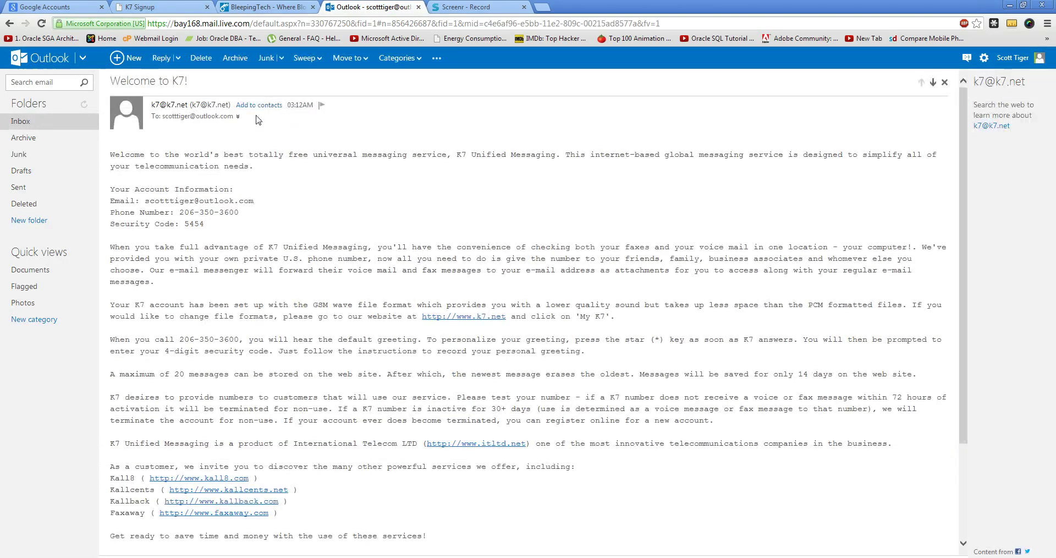
click(54, 122)
click(55, 7)
Enter the first and last name and a chosen username in the Gmail signup form.
click(663, 104)
text(Scott)
key(Tab)
text(Tiger)
click(665, 142)
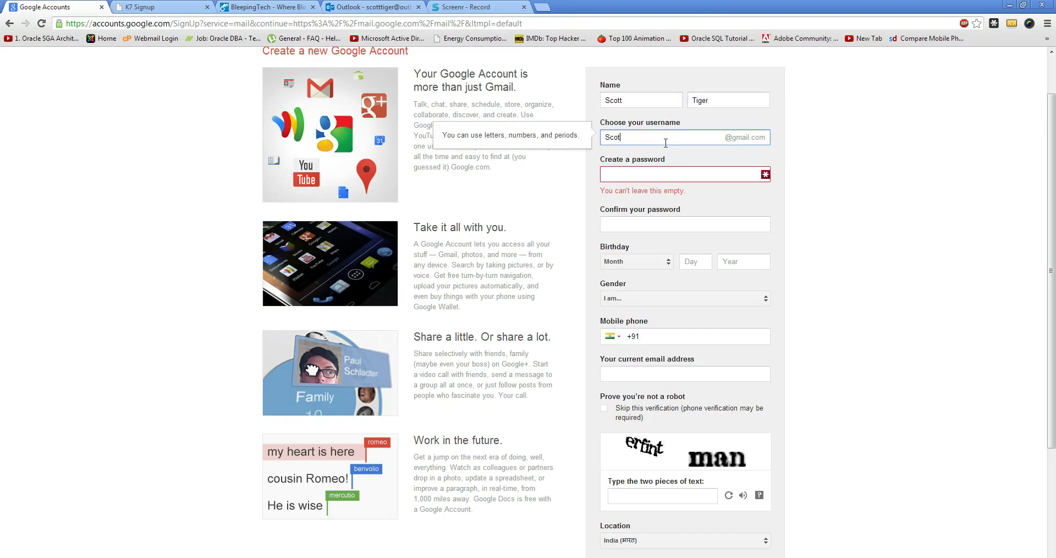
key(BackSpace)
key(BackSpace)
key(BackSpace)
key(BackSpace)
Type the account password and move to the confirmation field.
click(650, 176)
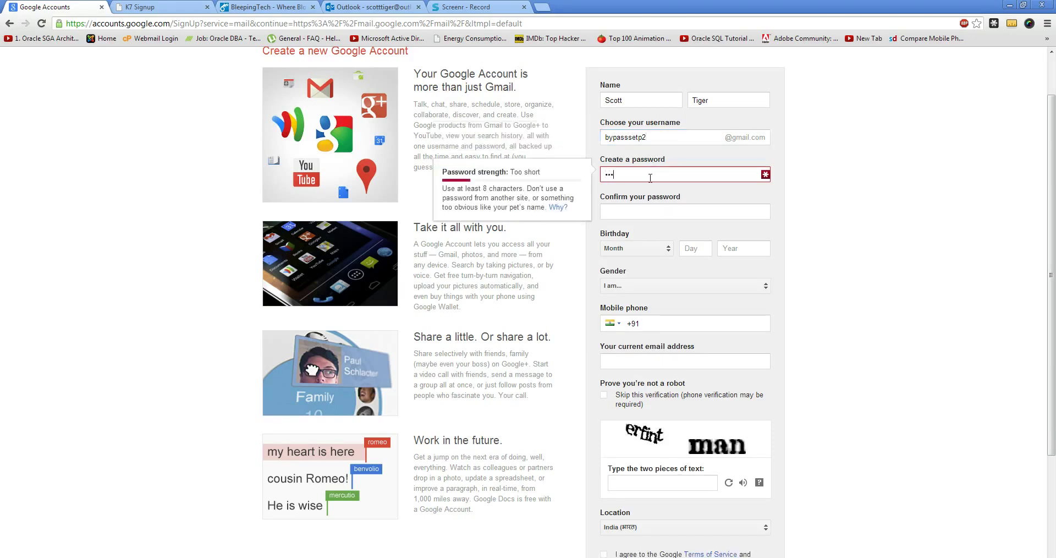
text(1)
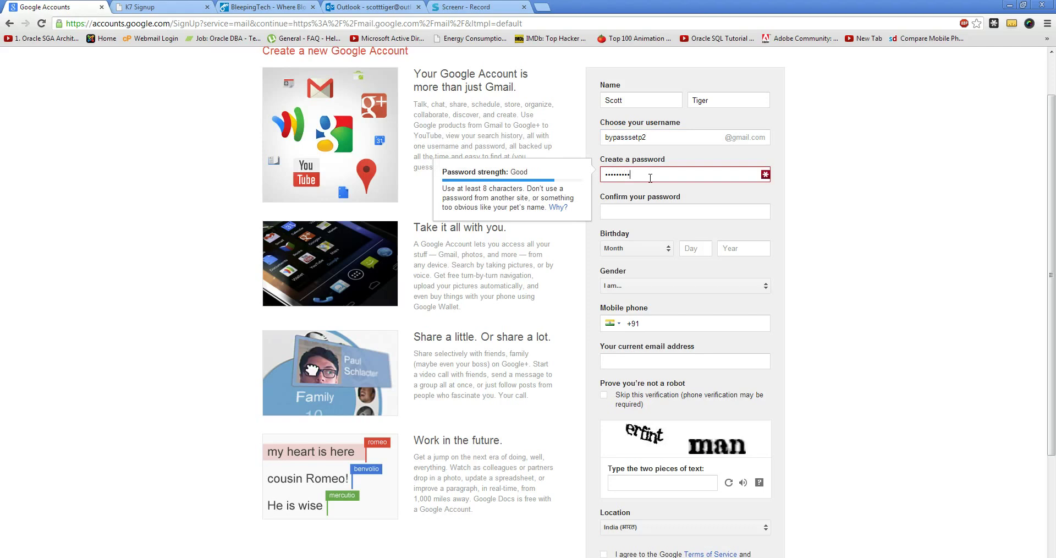
key(Tab)
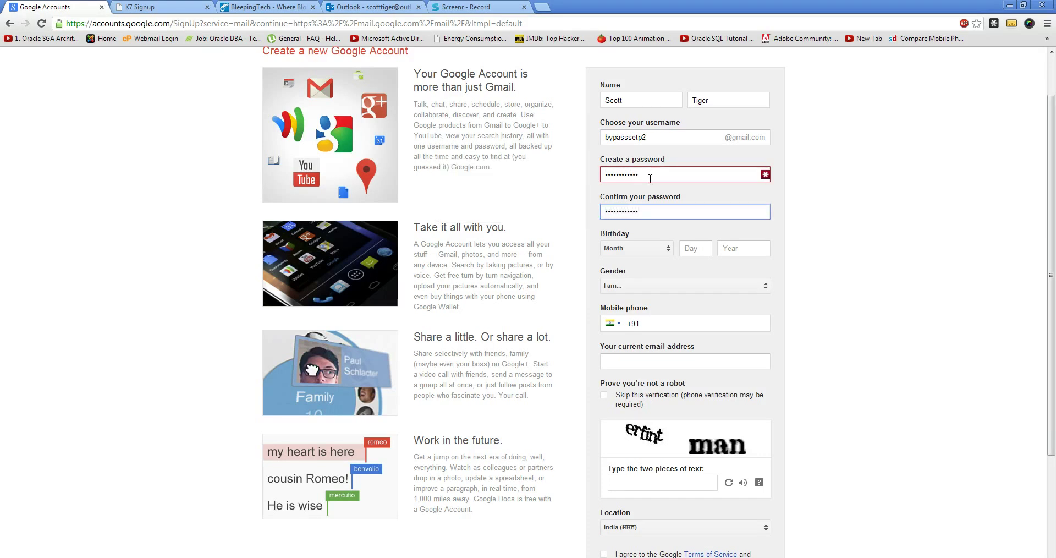
Set the birthday to March 24, 1990 using the Month, Day and Year fields.
click(655, 247)
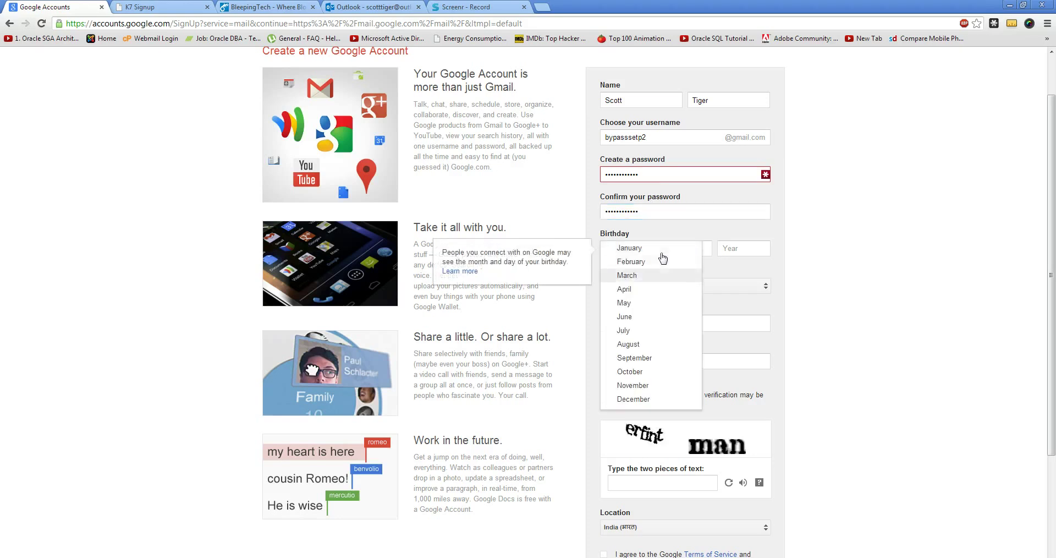
click(633, 275)
click(706, 249)
text(24)
click(751, 256)
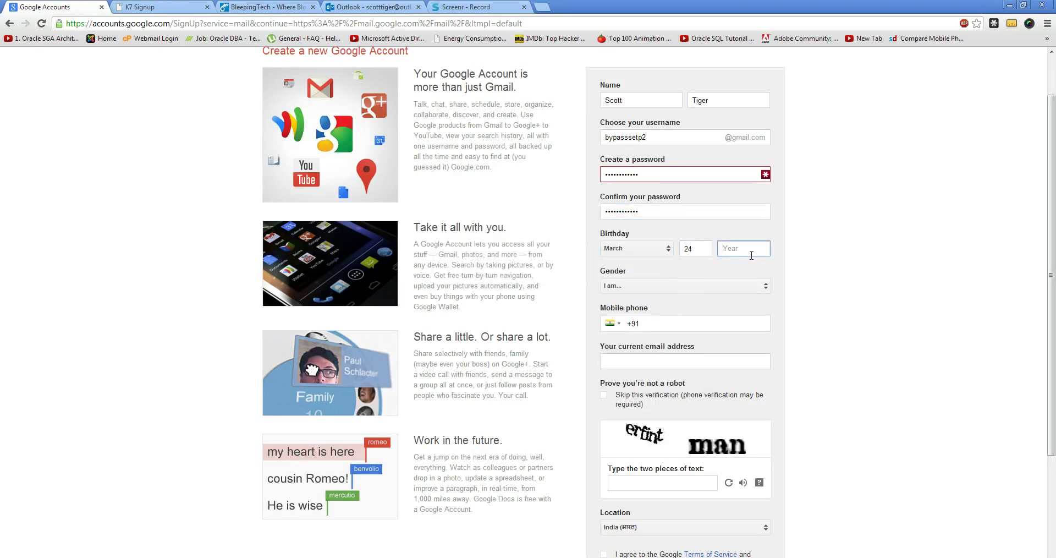
text(1990)
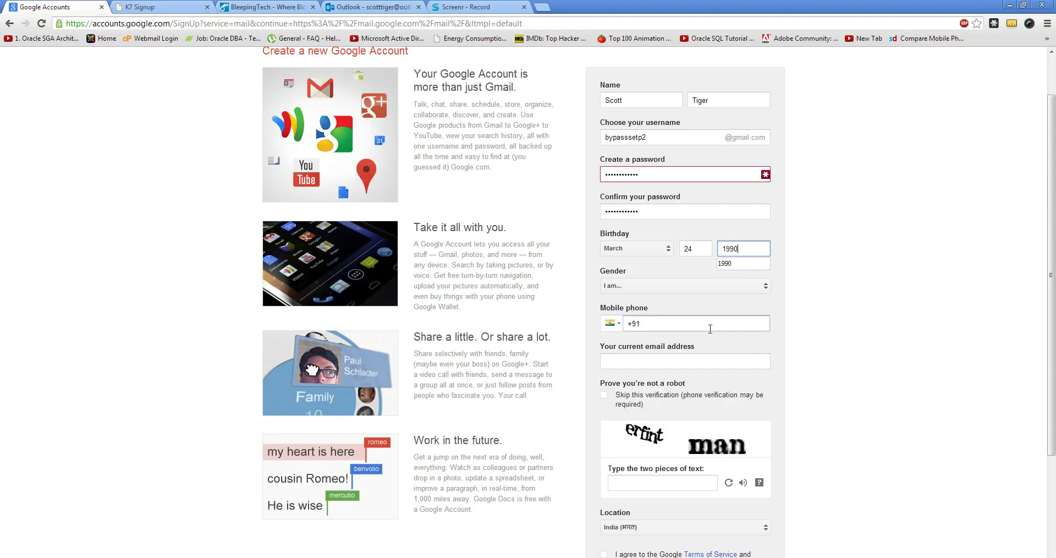
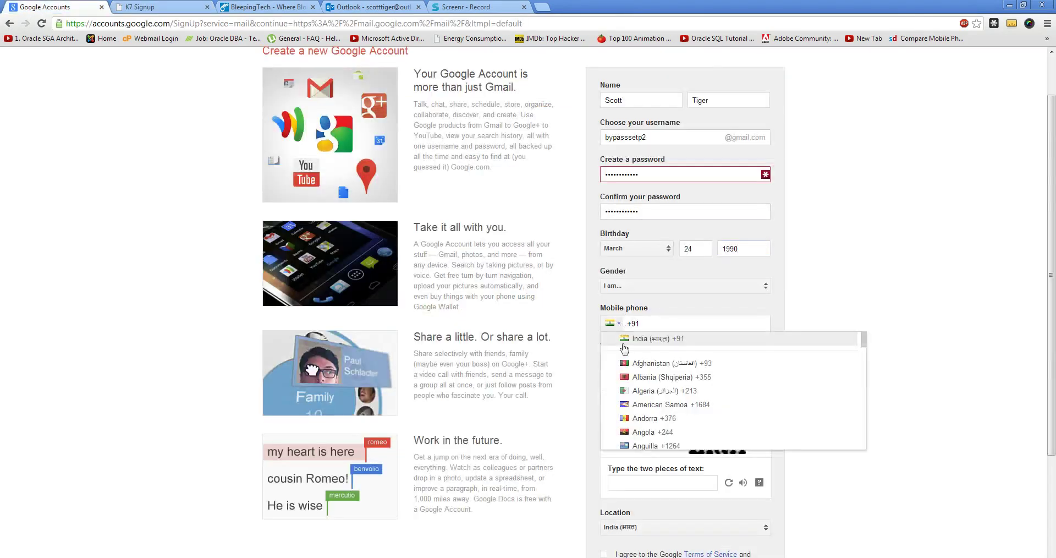
Paste the phone number into the mobile phone field without the leading plus sign.
click(667, 326)
key(ctrl+v)
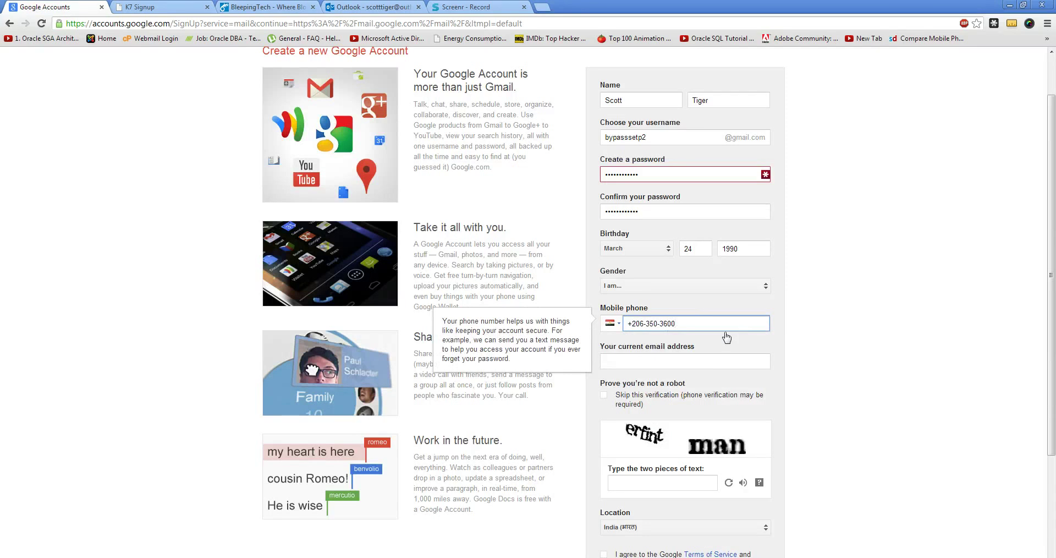
key(ctrl+a)
key(ctrl+v)
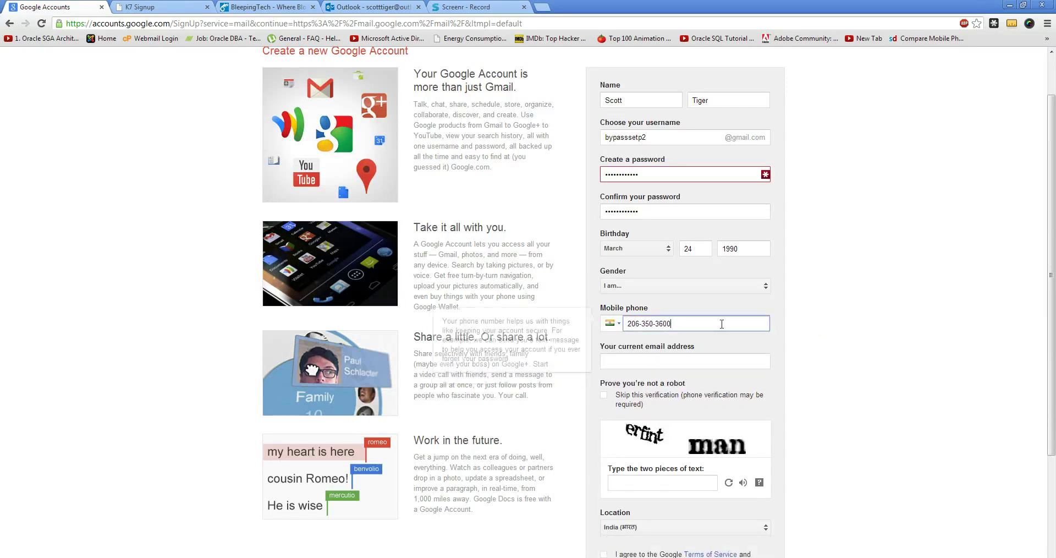
Change the phone country code from India to United States (+1).
click(617, 324)
scroll(632, 407, down, 1)
scroll(636, 407, up, 1)
scroll(644, 399, down, 4)
scroll(649, 402, down, 20)
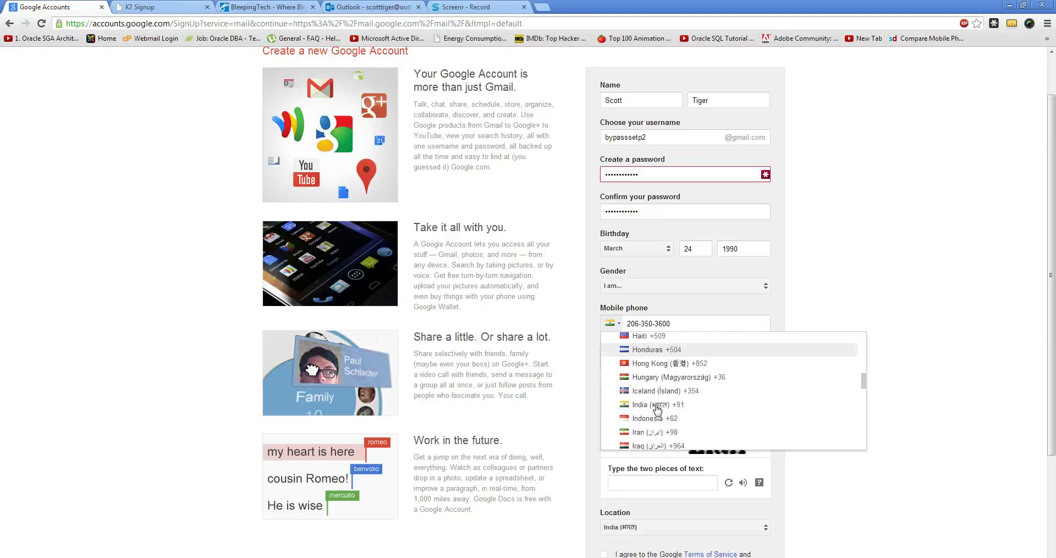
scroll(655, 413, down, 15)
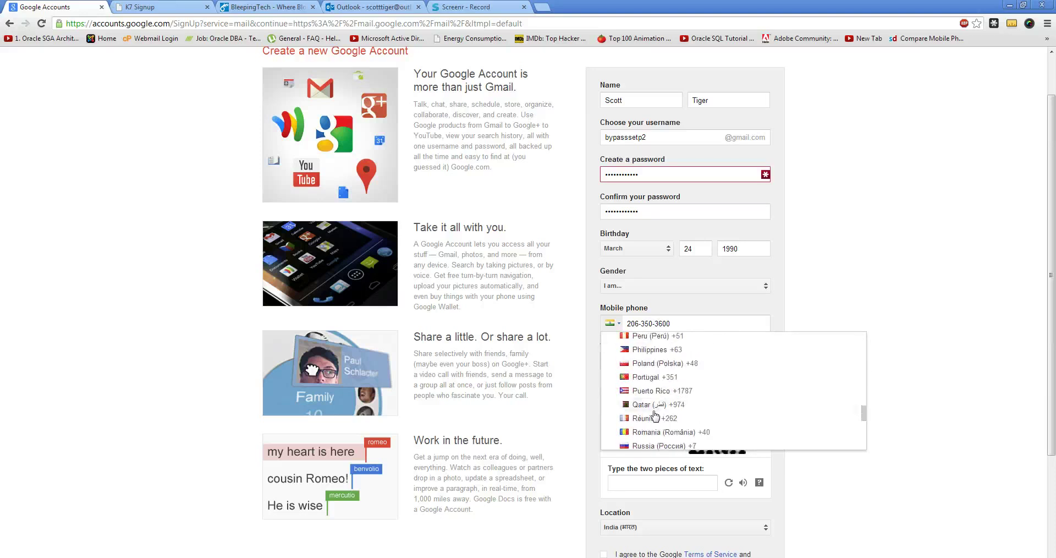
scroll(651, 414, down, 12)
scroll(650, 434, down, 3)
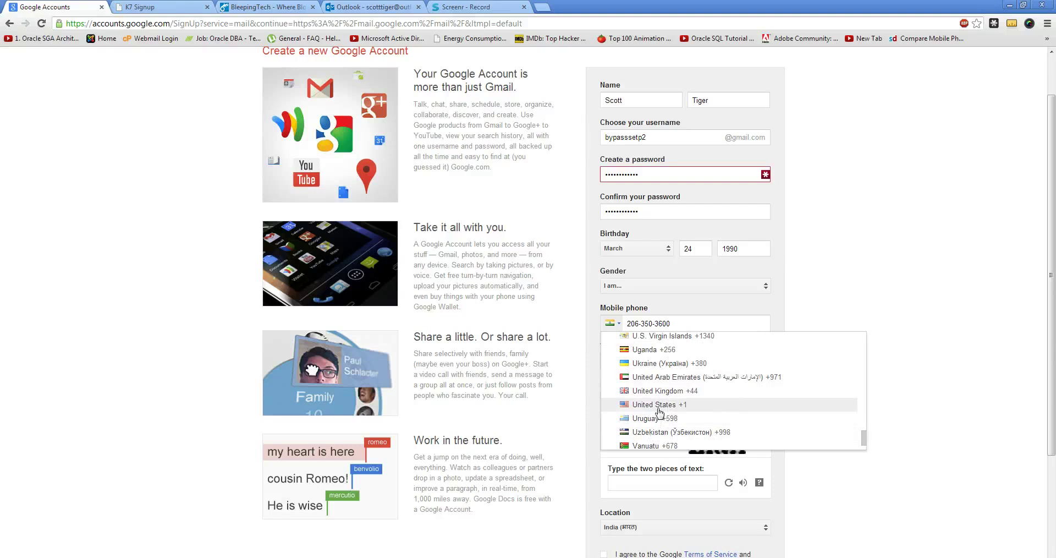
click(659, 414)
click(680, 362)
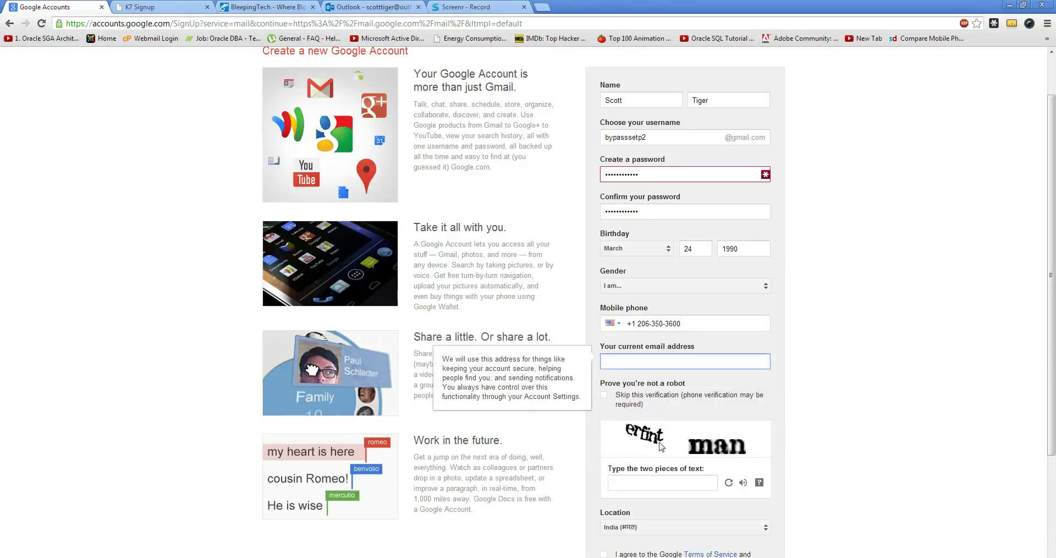
Enter the captcha text 'erfint man' and accept the Terms of Service and Privacy Policy.
scroll(664, 360, down, 1)
click(634, 429)
text(e)
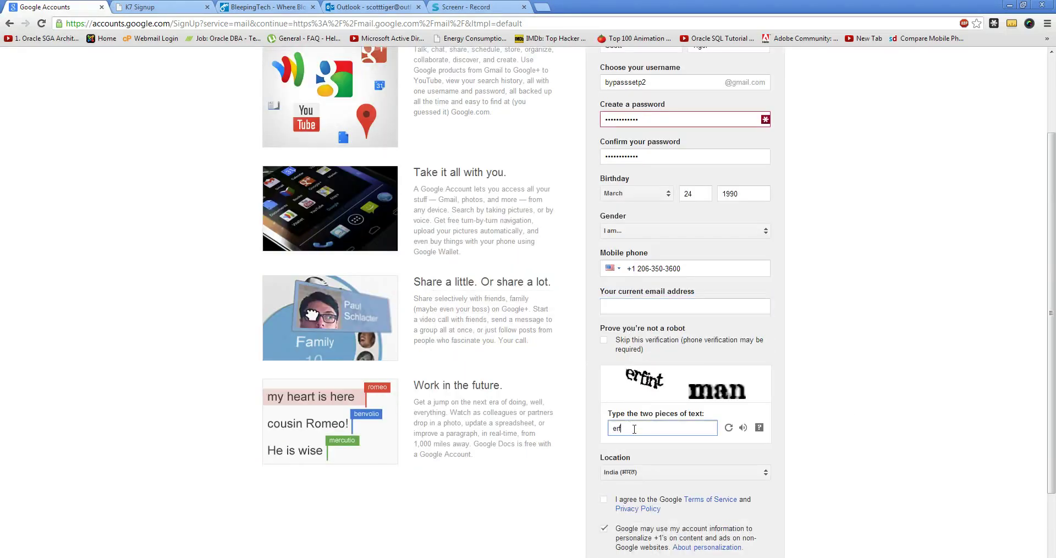
text(rfint man)
scroll(632, 418, down, 1)
click(605, 445)
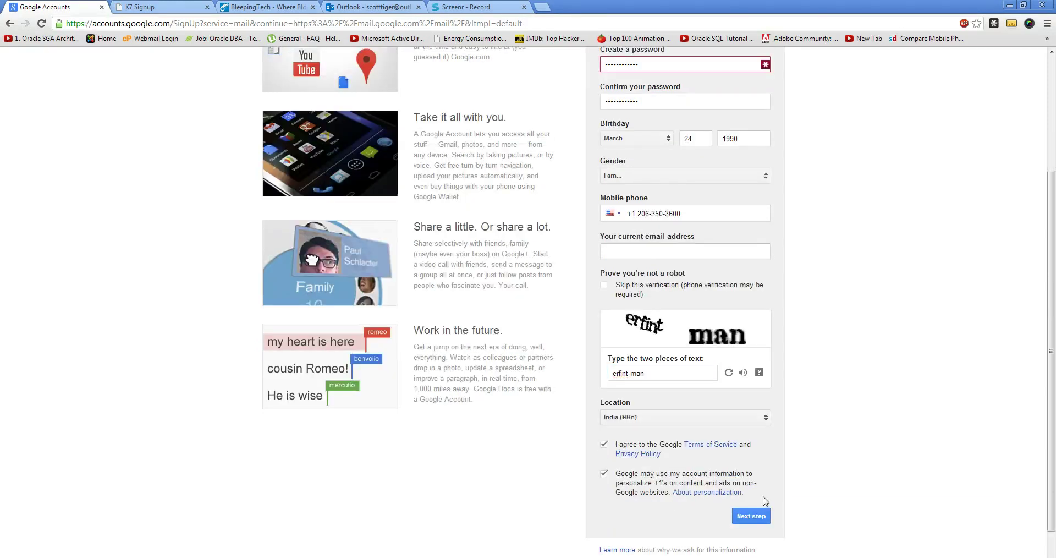
Set gender to Male and submit the signup form.
click(620, 175)
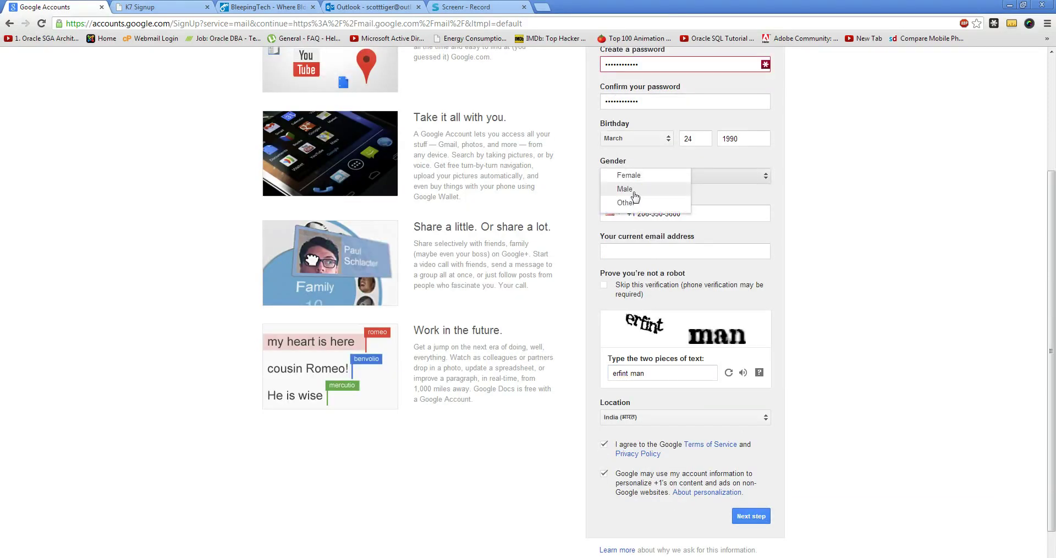
click(633, 196)
scroll(913, 237, up, 2)
scroll(809, 358, down, 3)
scroll(797, 417, up, 1)
scroll(796, 438, down, 1)
click(757, 474)
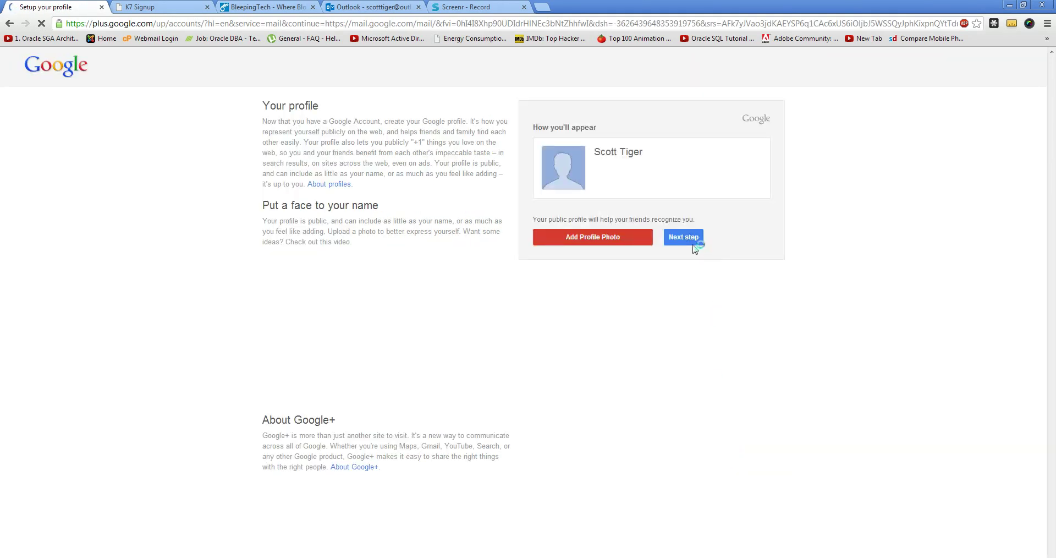
Click Next step on the Google+ profile setup page repeatedly until it advances.
click(694, 242)
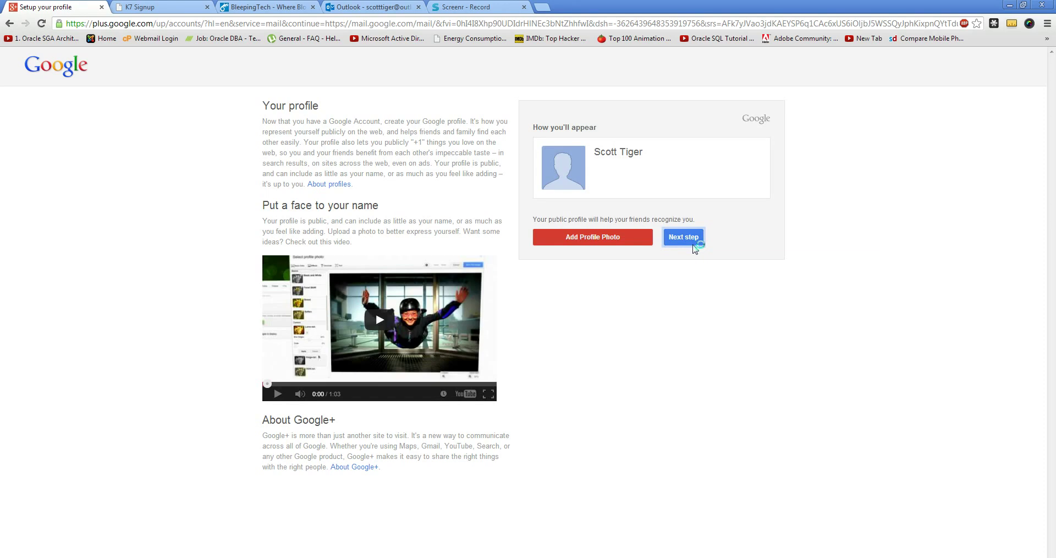
click(691, 243)
click(690, 244)
click(686, 240)
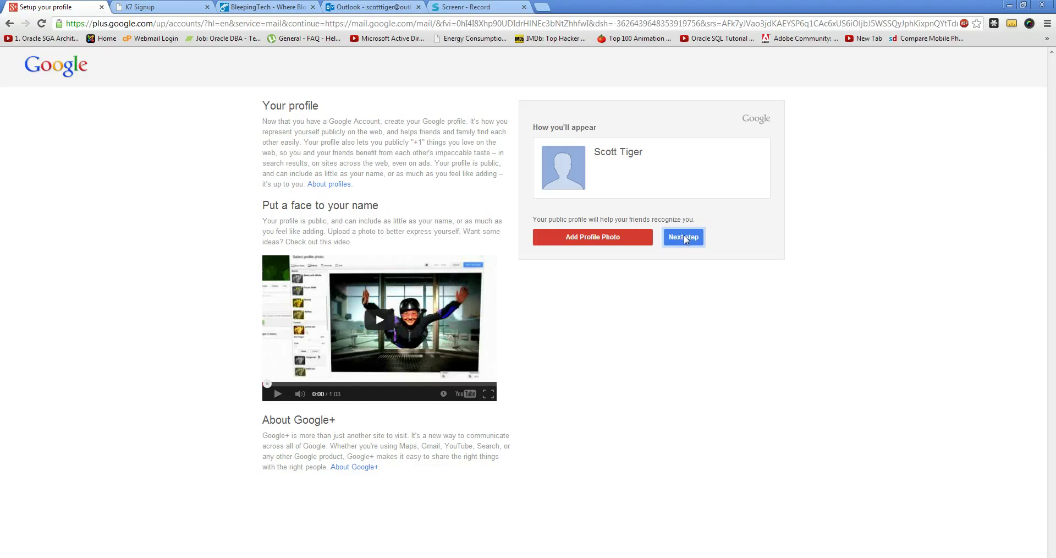